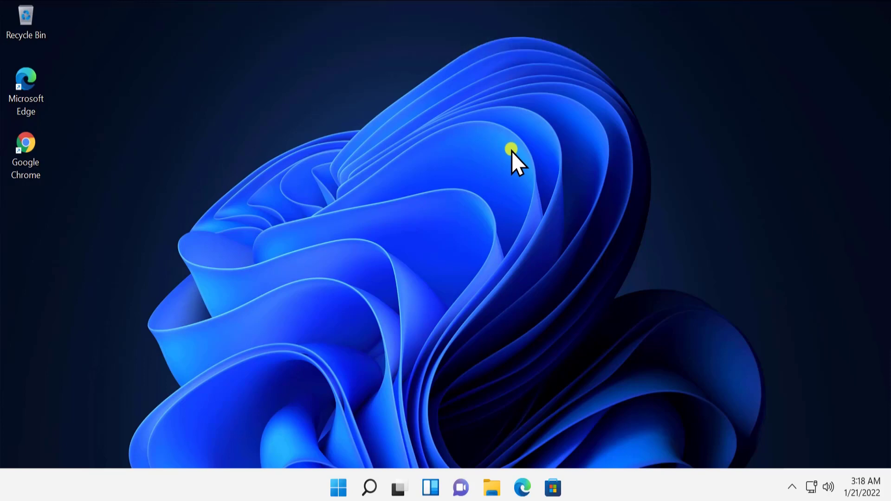
- Drag Feedback Hub from Start's All apps list onto the desktop as a shortcut
left_click(339, 488)
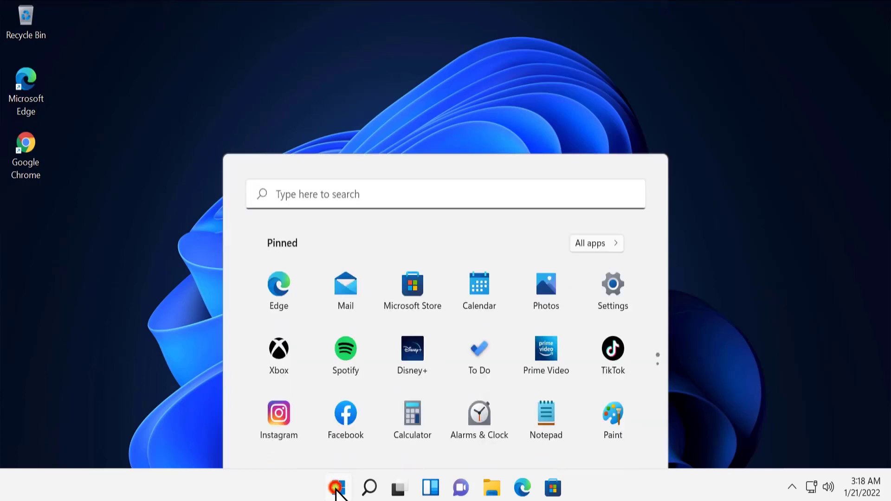
left_click(608, 124)
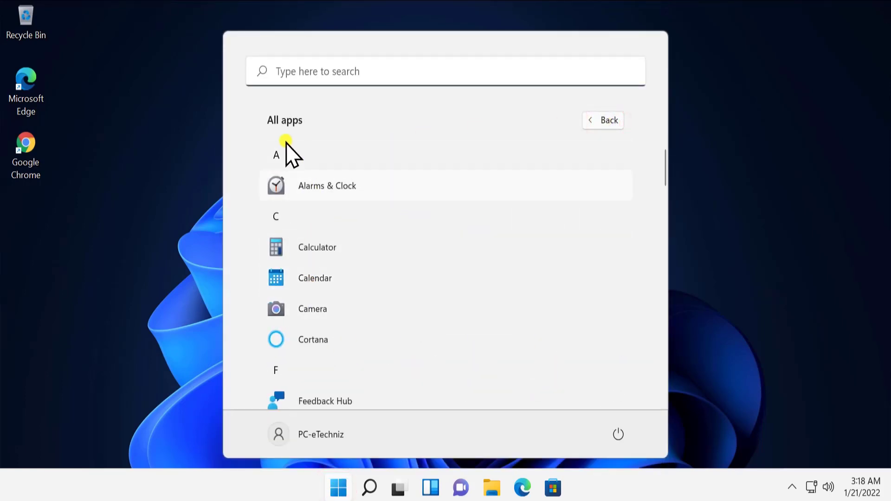
scroll(323, 226, "down", 1)
scroll(325, 233, "down", 2)
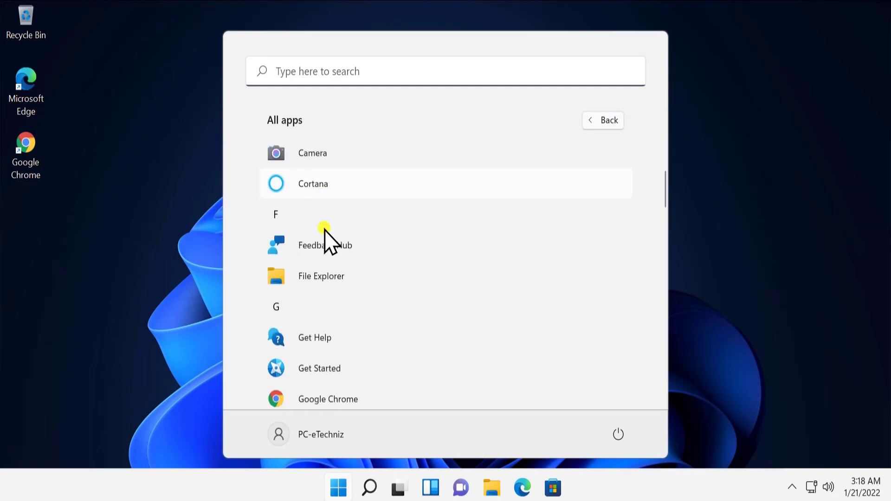
scroll(320, 251, "down", 2)
scroll(318, 257, "up", 1)
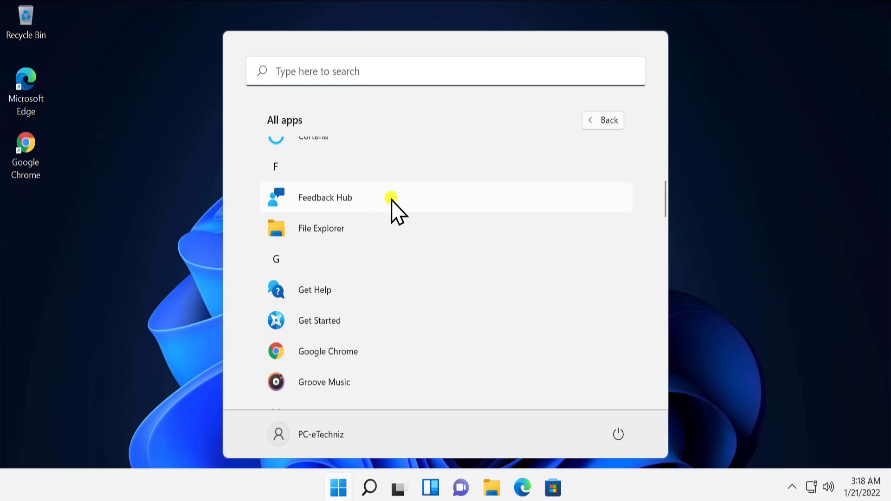
left_click_drag(388, 200, 27, 209)
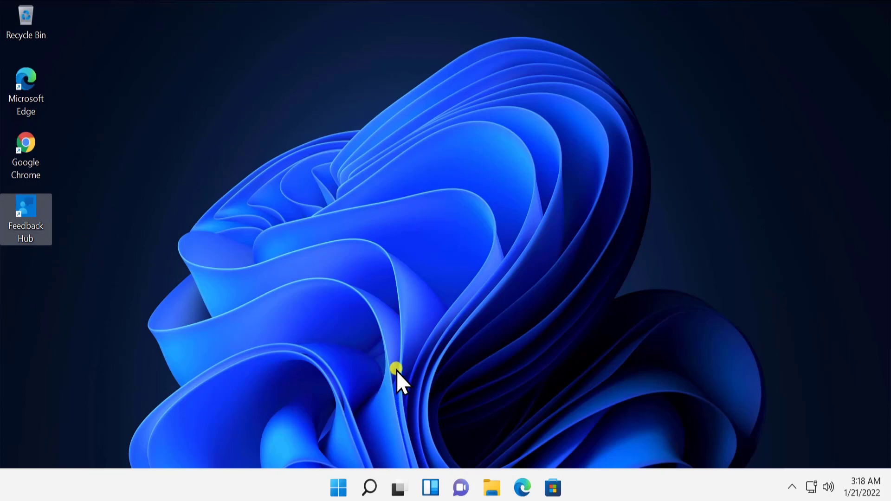
left_click(338, 487)
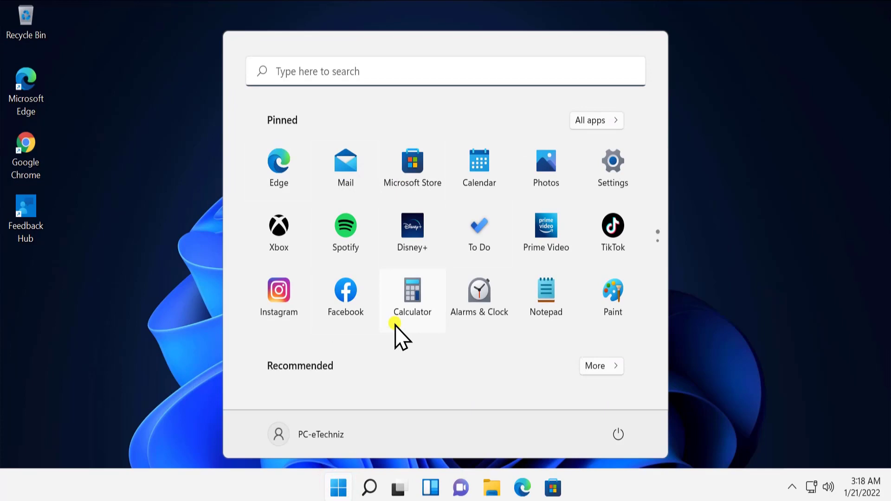
left_click_drag(548, 303, 70, 307)
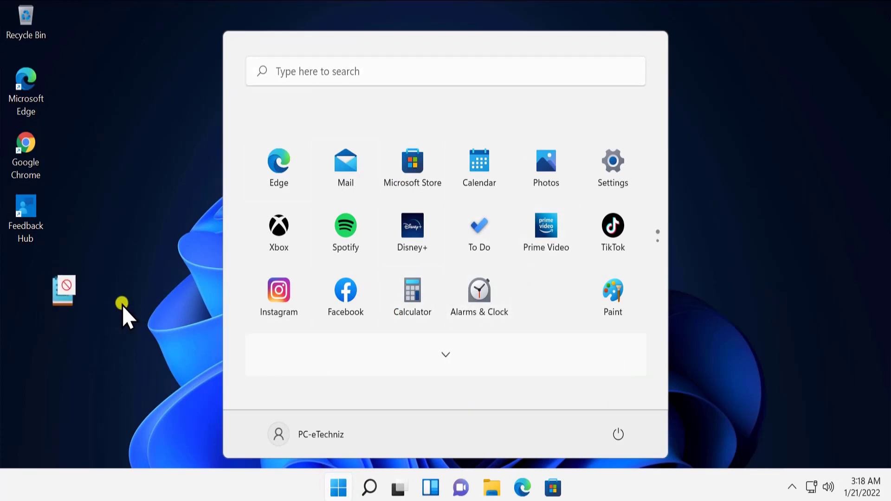
left_click(600, 121)
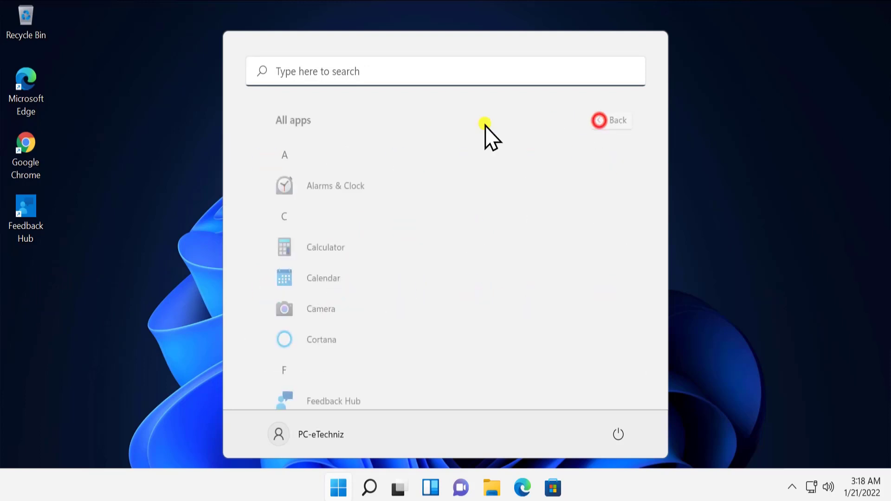
left_click(718, 85)
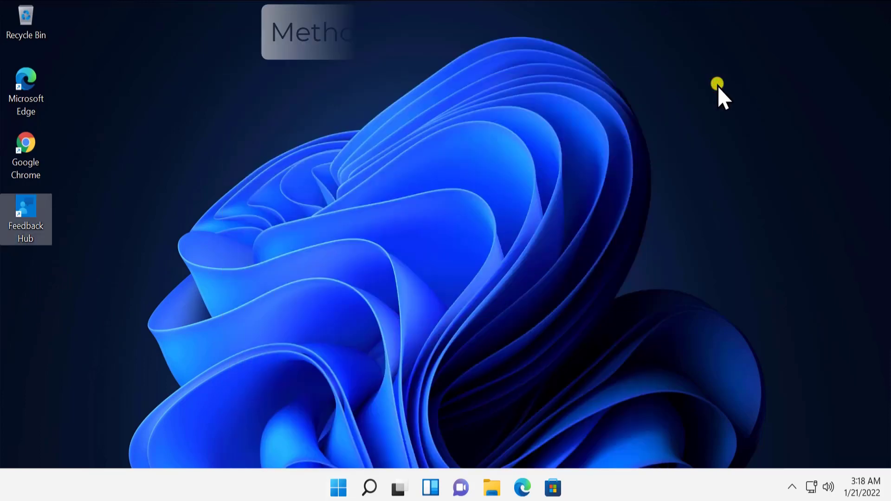
- Deselect the Feedback Hub desktop icon and bring up the Start menu
left_click(611, 170)
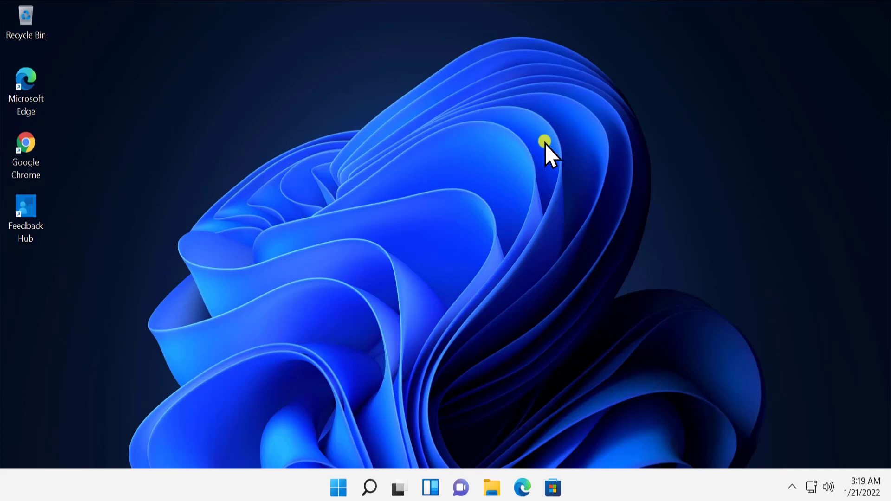
left_click(338, 488)
- Go to Settings › Personalization › Themes, where the desktop icon settings link appears
left_click(619, 163)
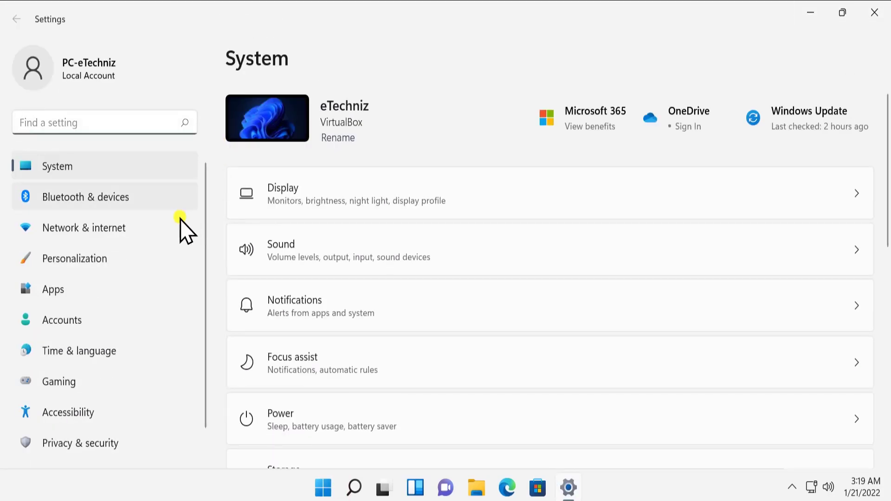
left_click(135, 264)
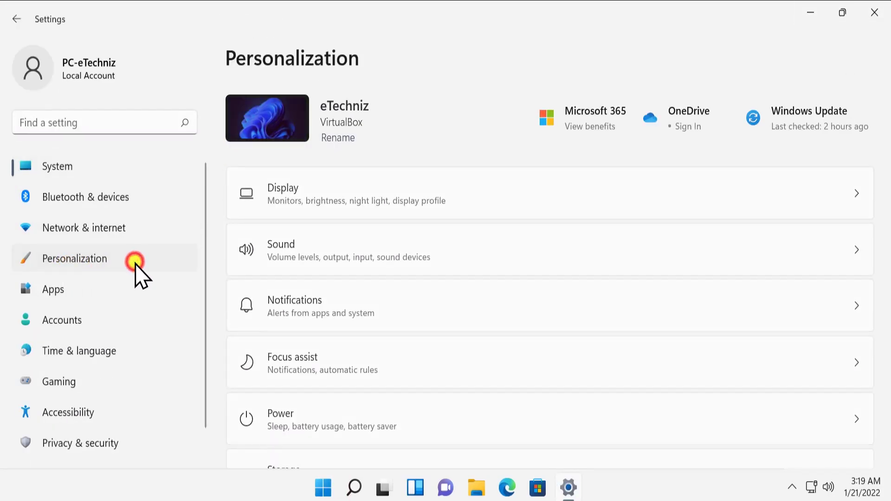
scroll(307, 311, "down", 2)
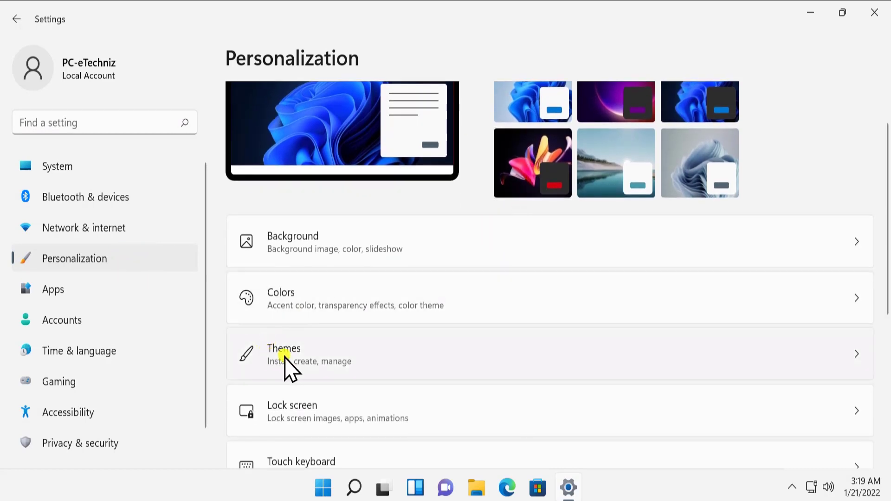
left_click(551, 350)
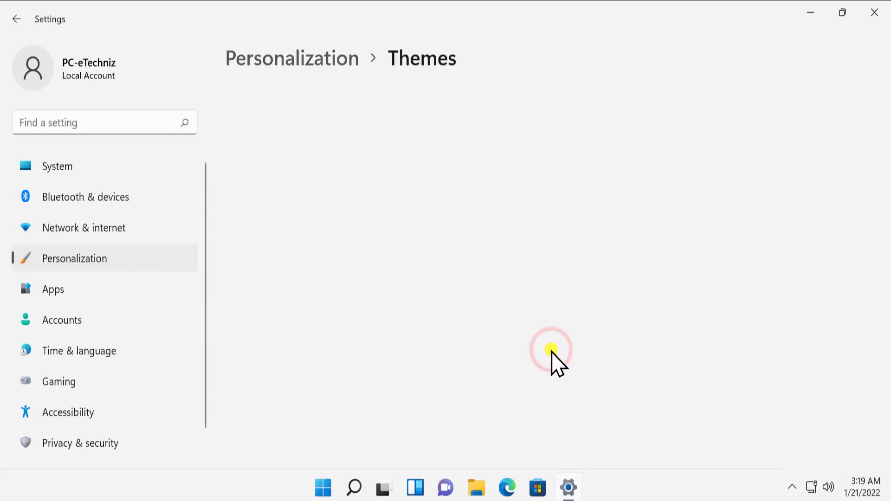
scroll(529, 345, "down", 1)
scroll(527, 344, "down", 2)
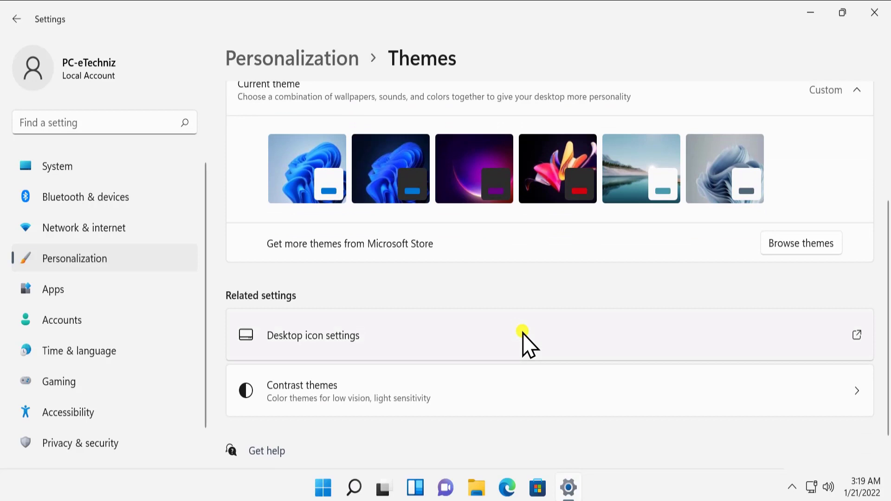
- Cancel Desktop Icon Settings without changes and close the Settings window
left_click(378, 342)
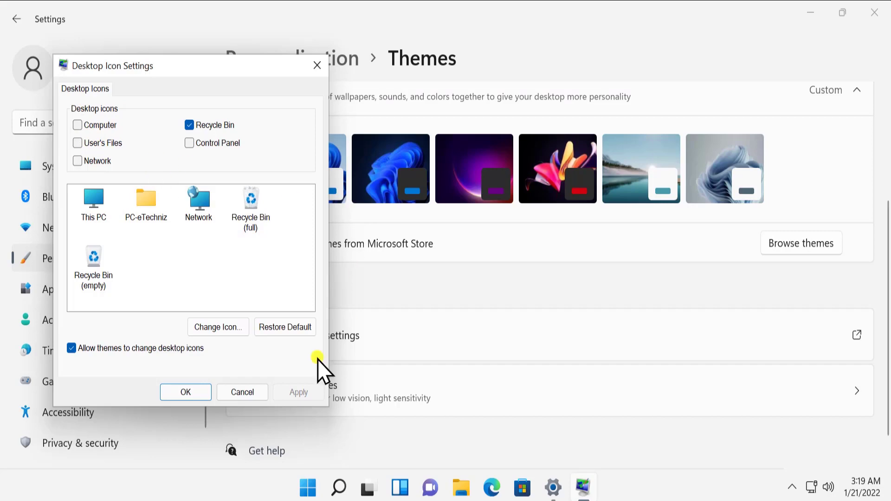
left_click(238, 394)
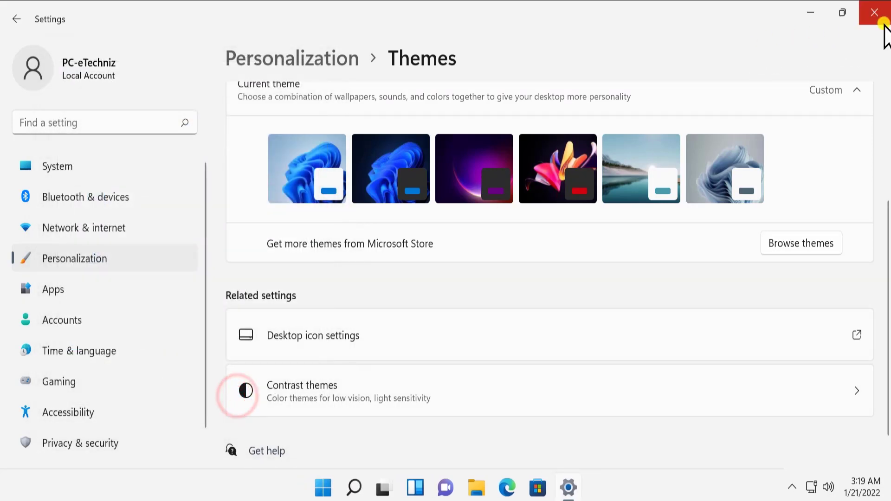
left_click(875, 14)
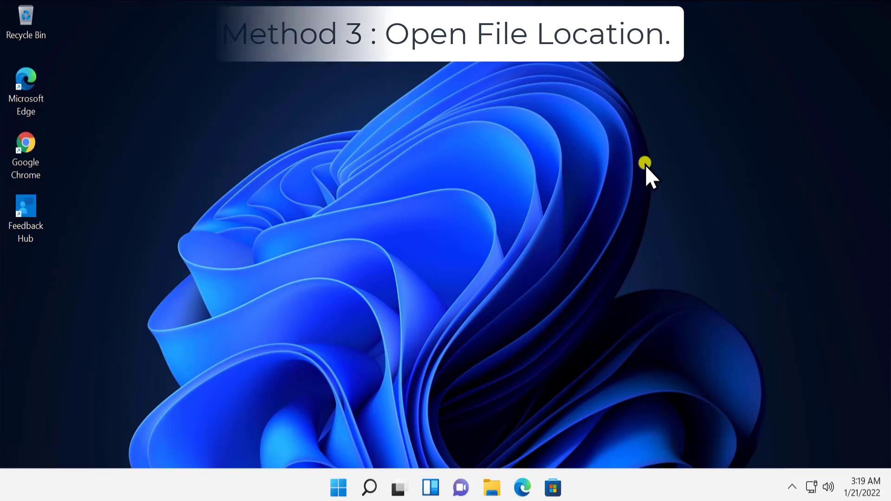
- Search Start for Google Chrome and show the context menu of its best-match result
left_click(338, 487)
left_click(415, 72)
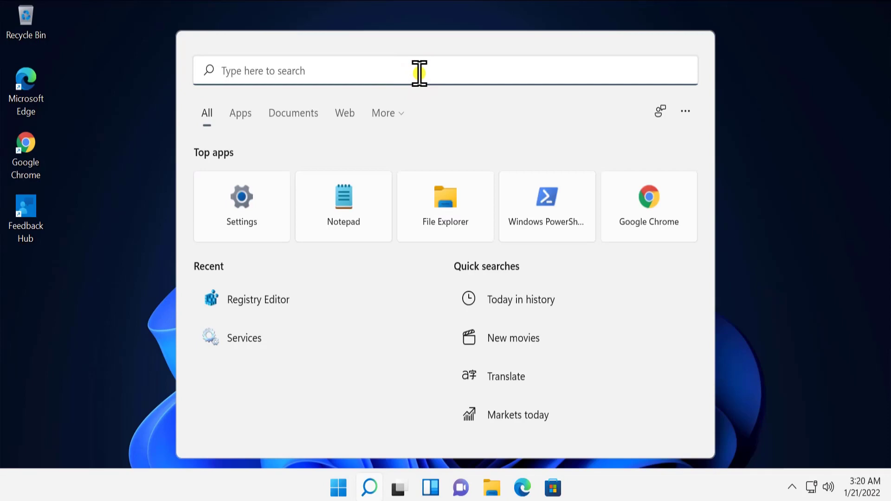
type("chrome")
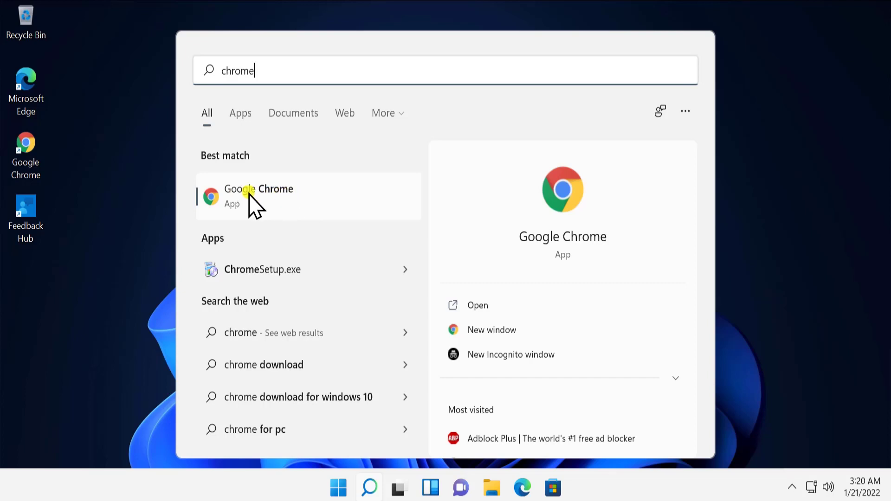
right_click(274, 195)
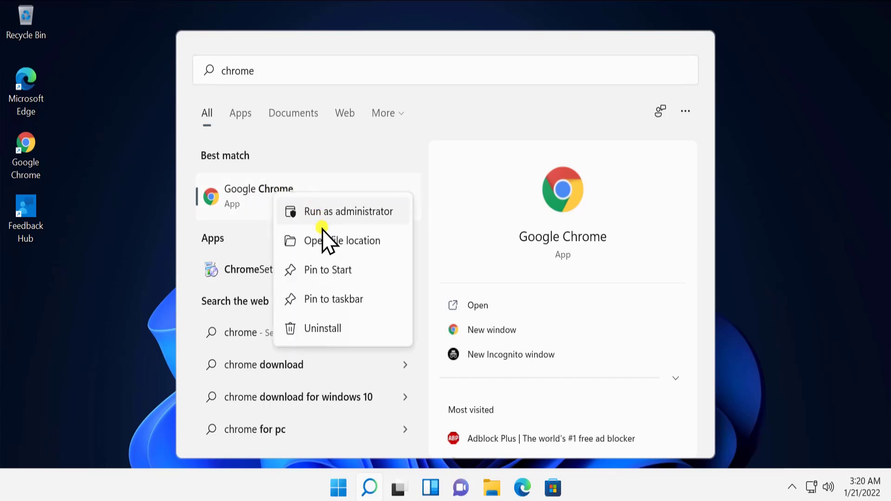
- Send the Google Chrome shortcut from the Programs folder to the desktop
left_click(323, 242)
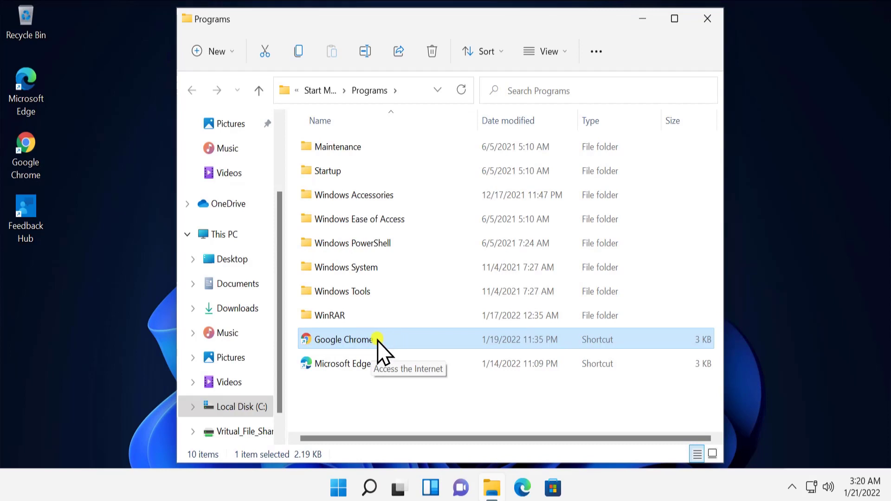
right_click(382, 341)
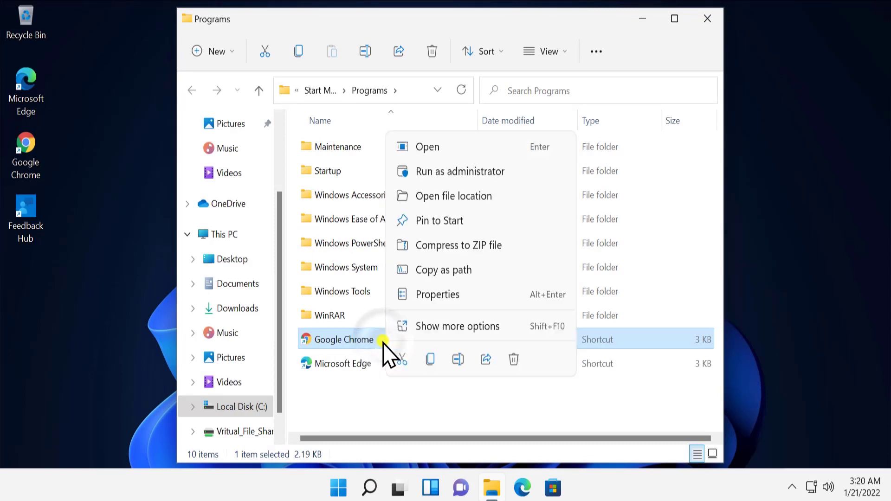
left_click(487, 327)
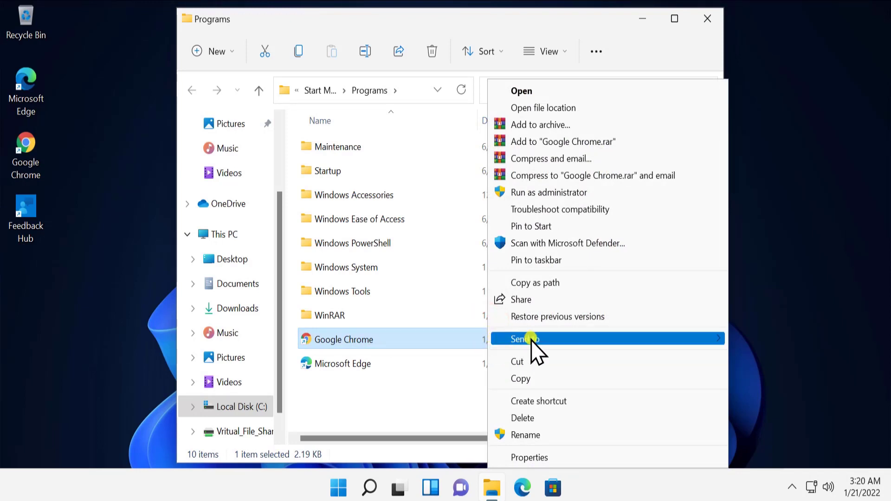
mouse_move(557, 338)
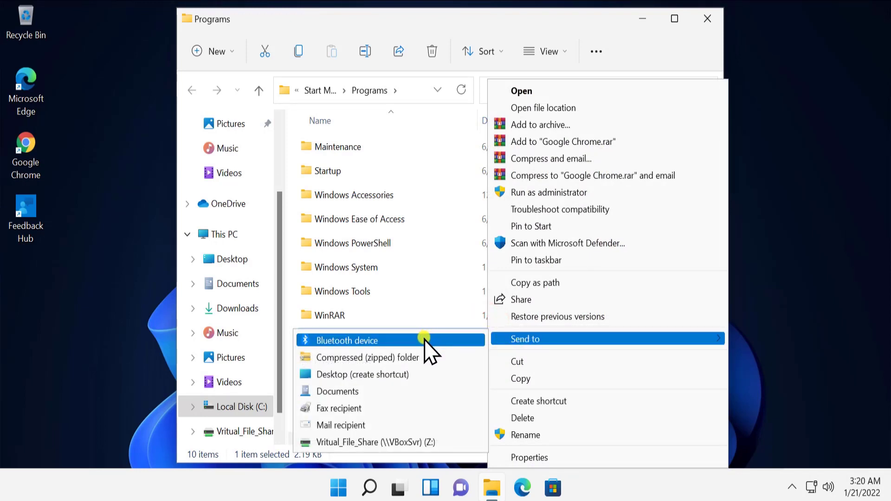
left_click(418, 374)
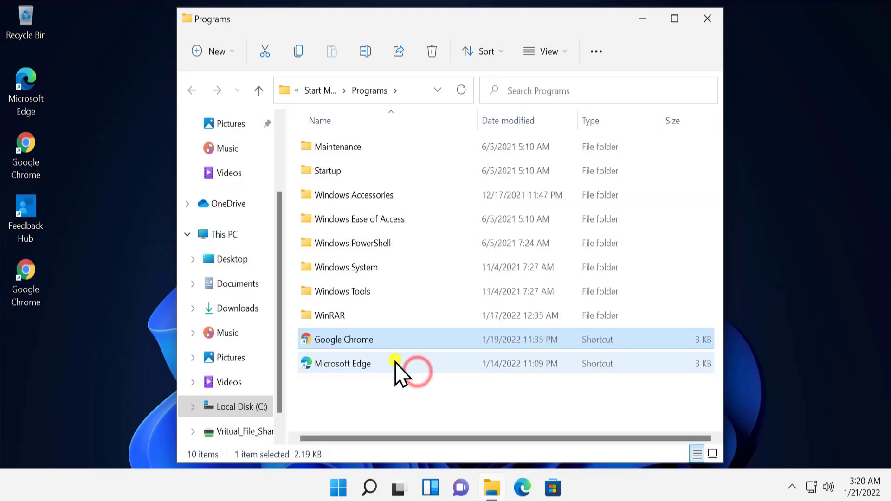
- Close the Programs folder window and leave no desktop icons selected
left_click(31, 297)
left_click(707, 19)
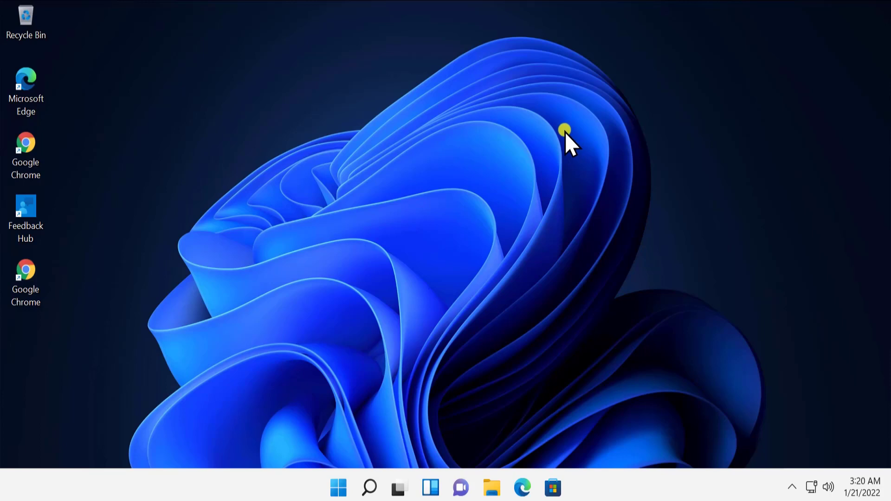
left_click(517, 154)
left_click(636, 161)
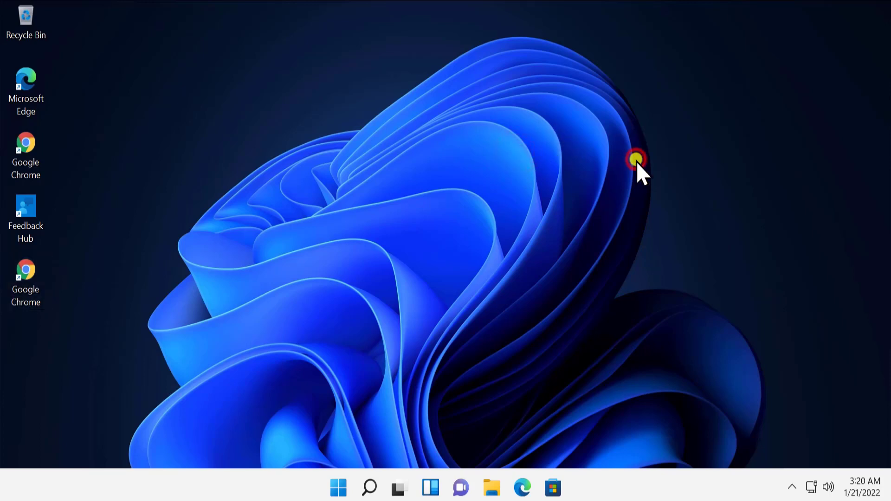